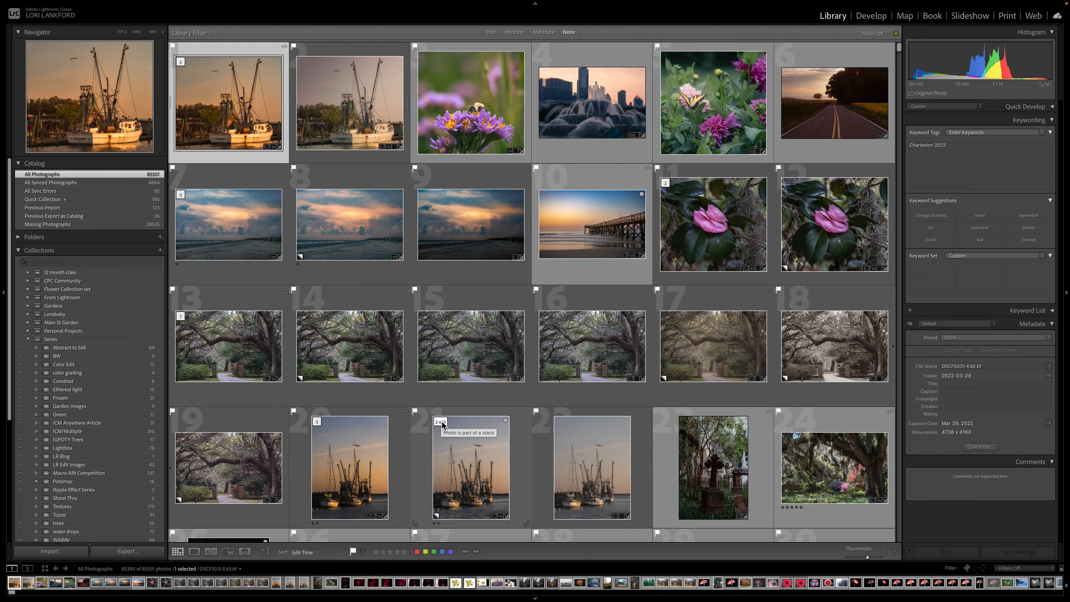
Examine the develop presets offered for import, keep Develop Settings at None, and leave the import dialog without importing.
left_click(57, 555)
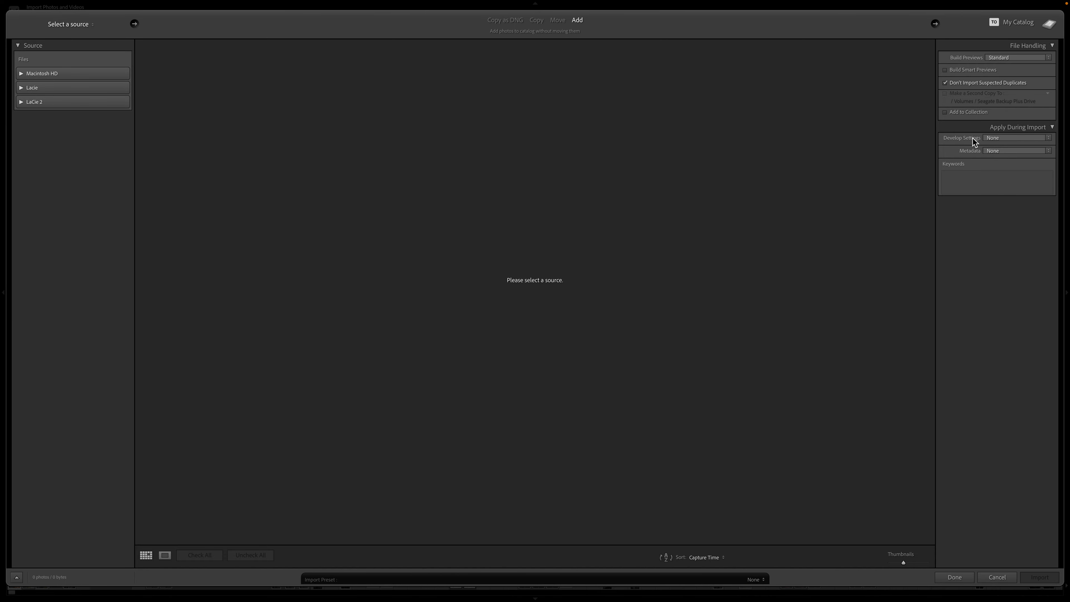
left_click(997, 139)
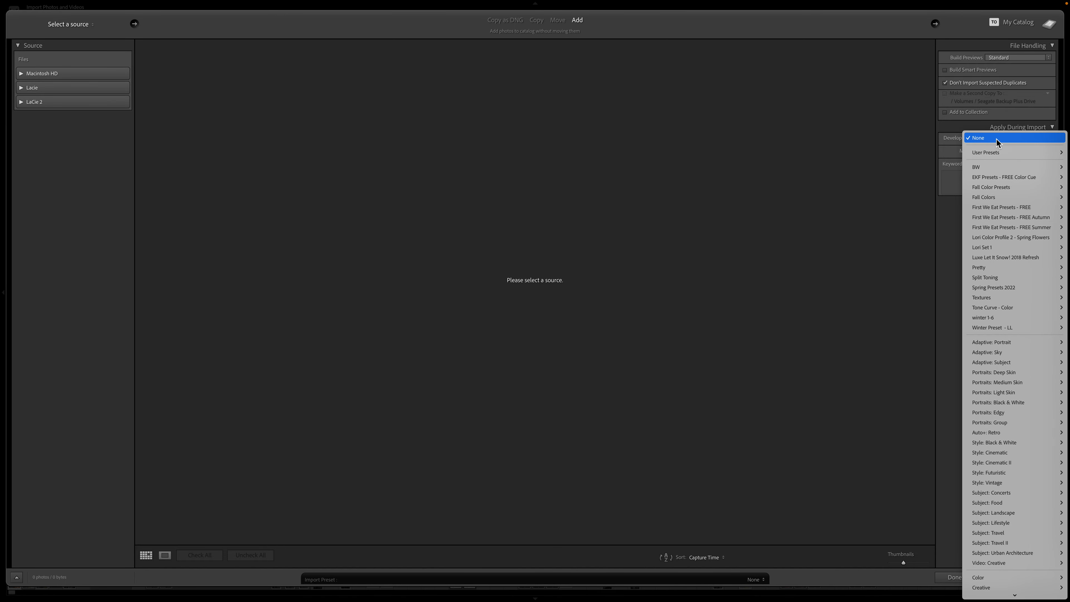
mouse_move(995, 157)
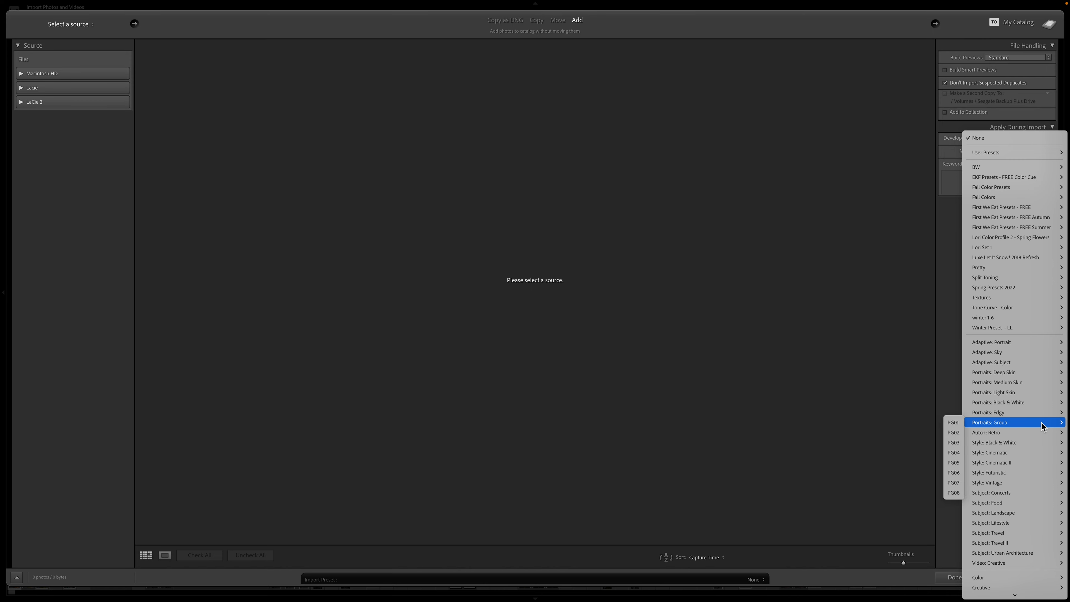
scroll(1043, 424, "down", 3)
mouse_move(997, 463)
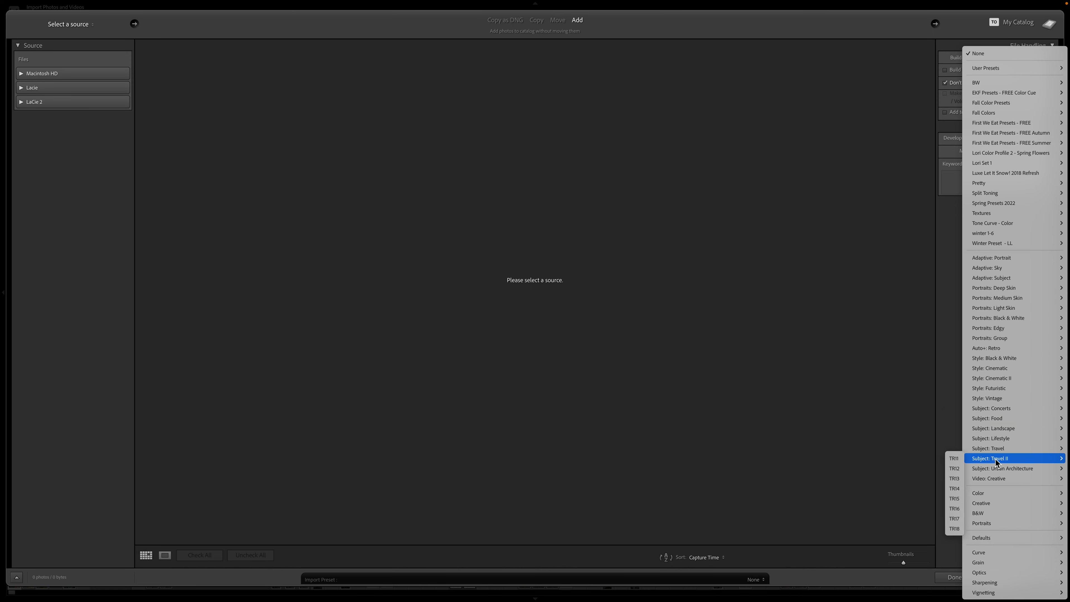
mouse_move(984, 582)
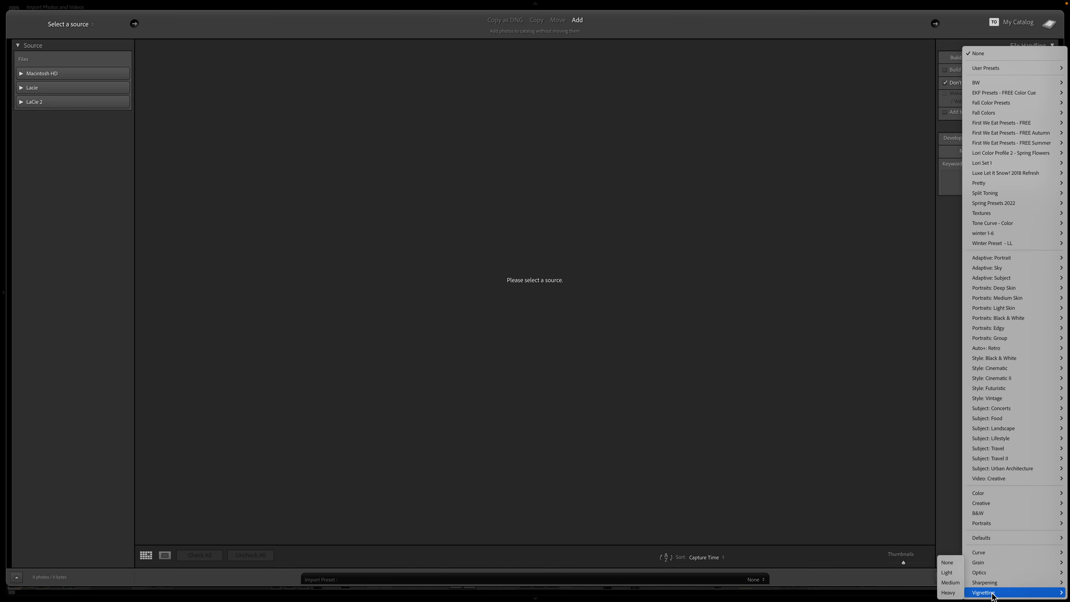
mouse_move(1002, 554)
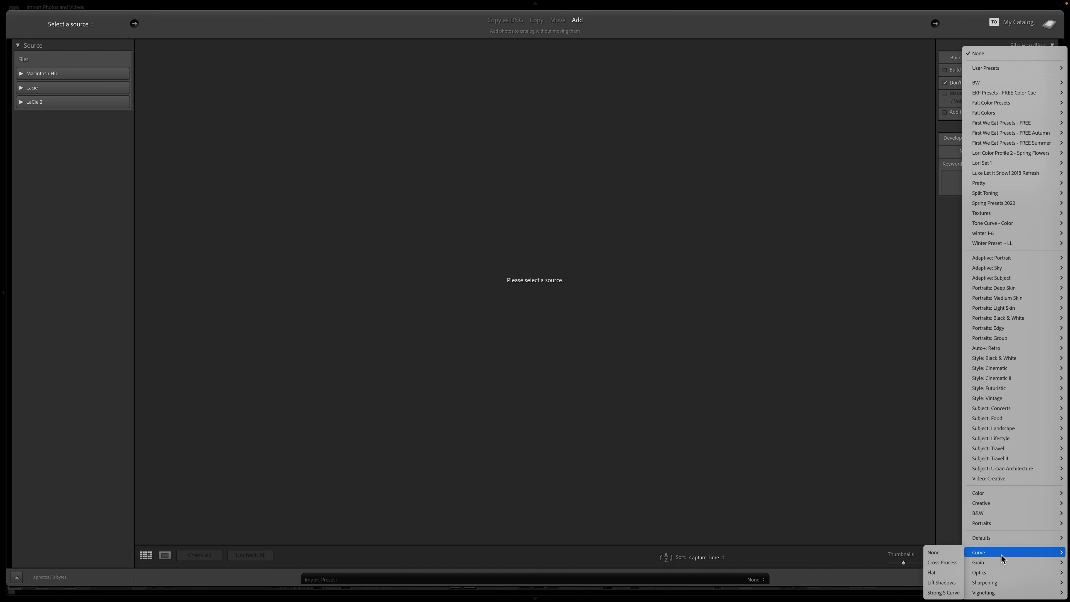
mouse_move(1037, 70)
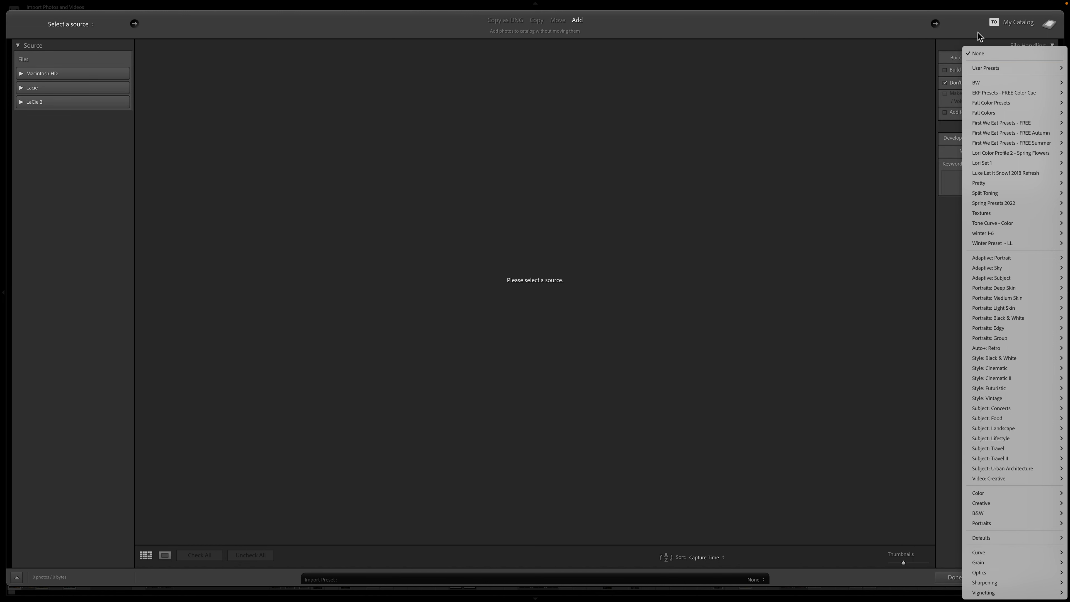
left_click(974, 52)
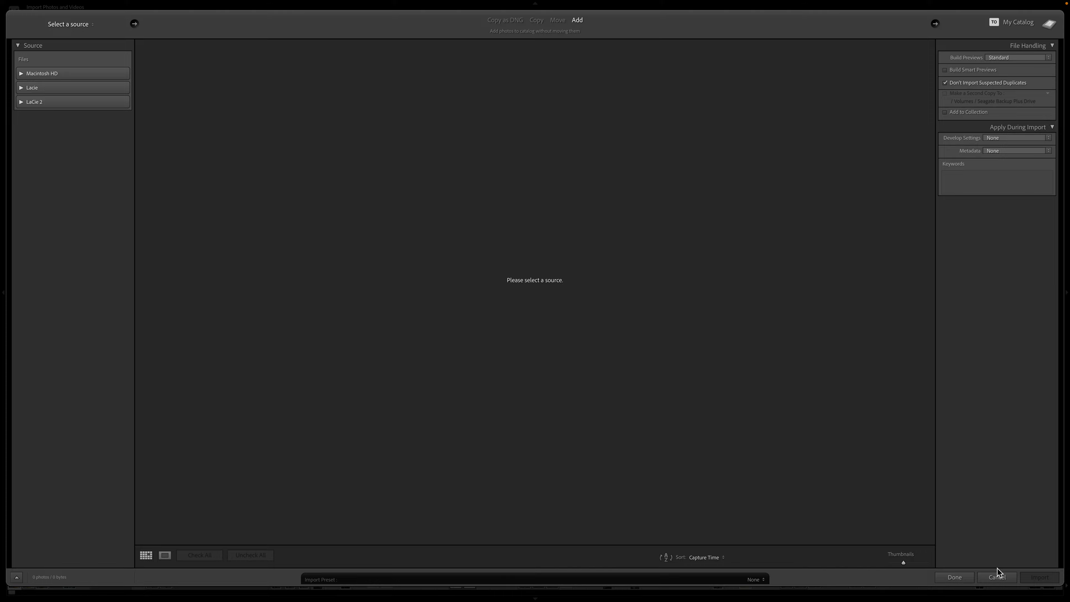
left_click(997, 577)
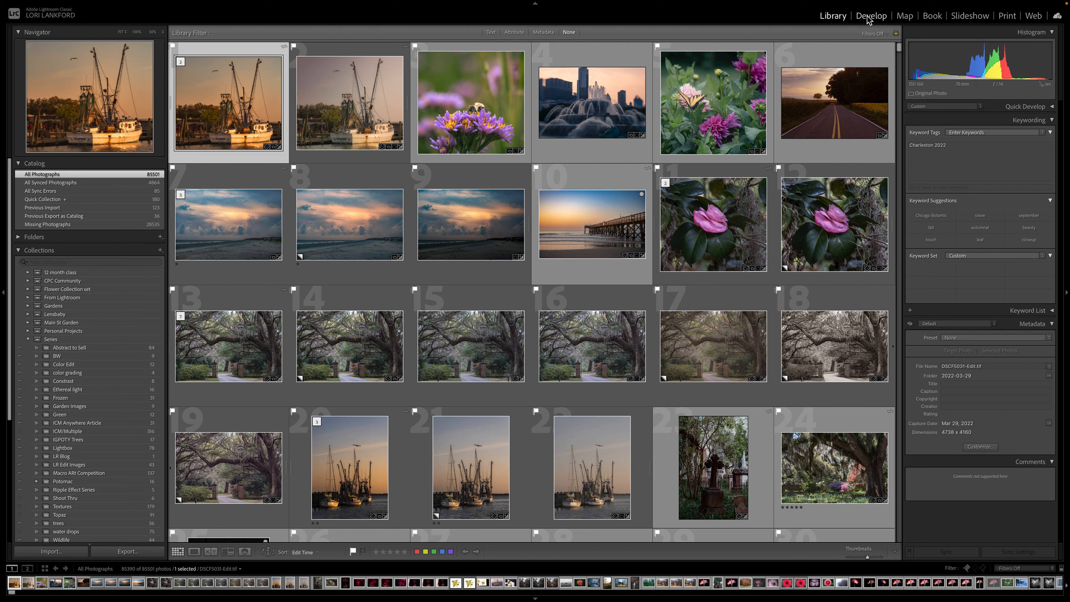
Open the bee on purple flowers photo for developing and expand its Effects, Lens Corrections and Detail settings.
left_click(869, 18)
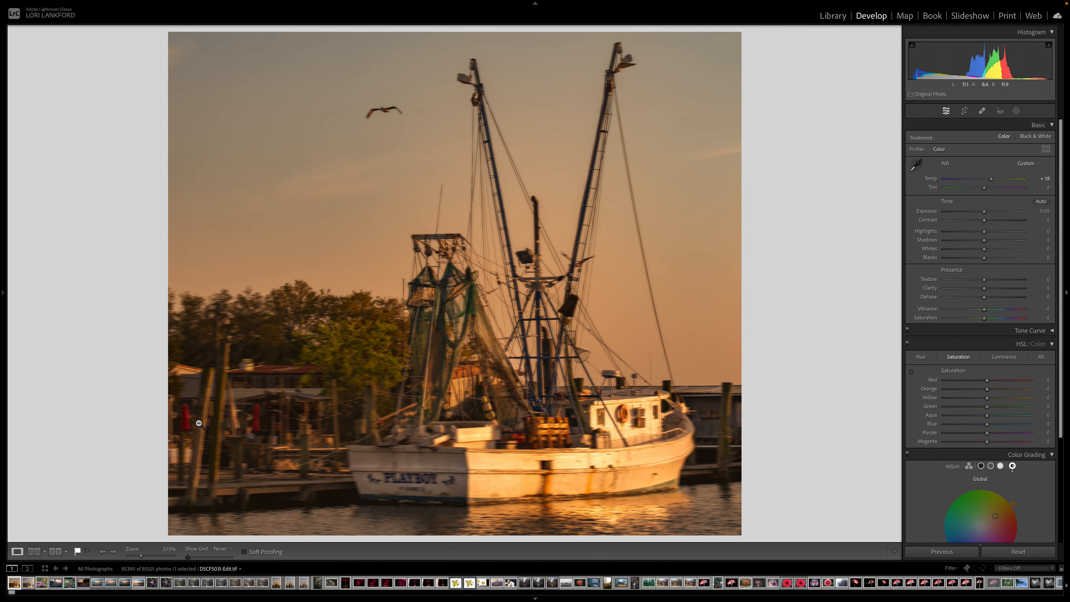
left_click(44, 585)
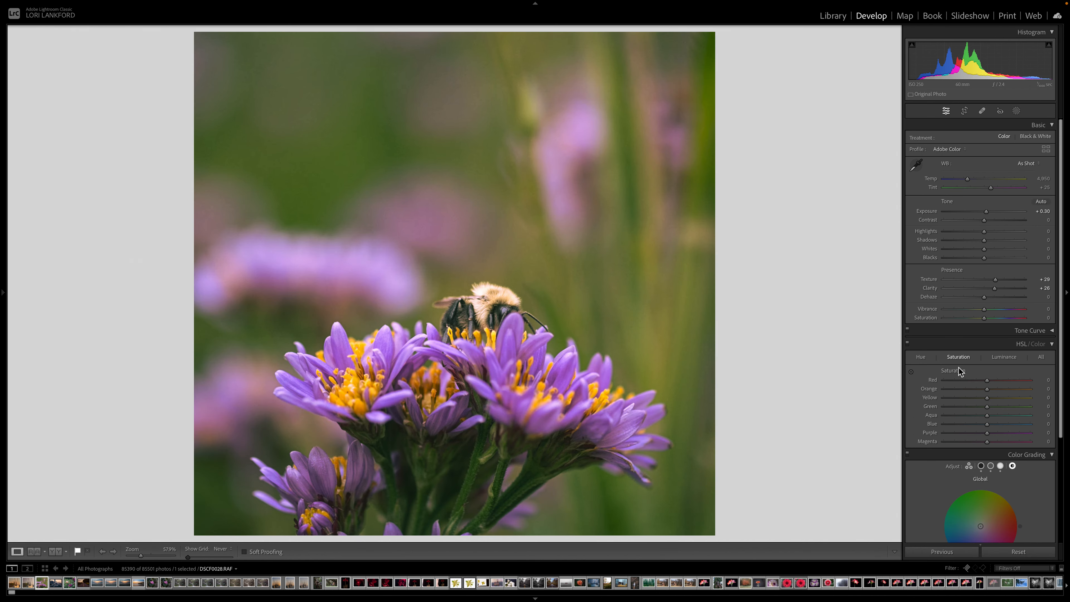
scroll(958, 367, "down", 5)
scroll(958, 368, "up", 1)
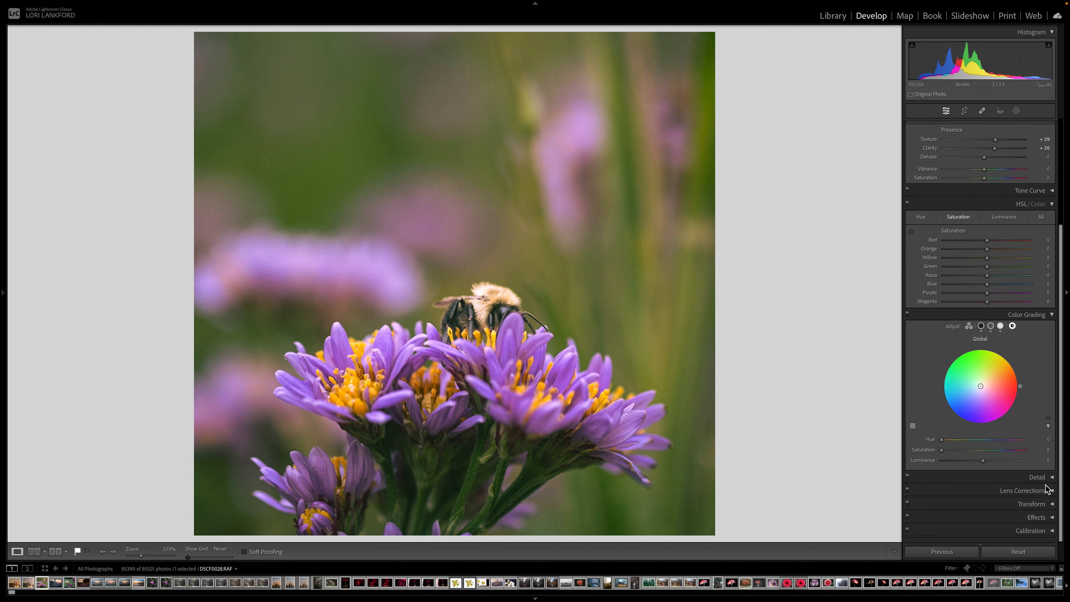
left_click(1052, 522)
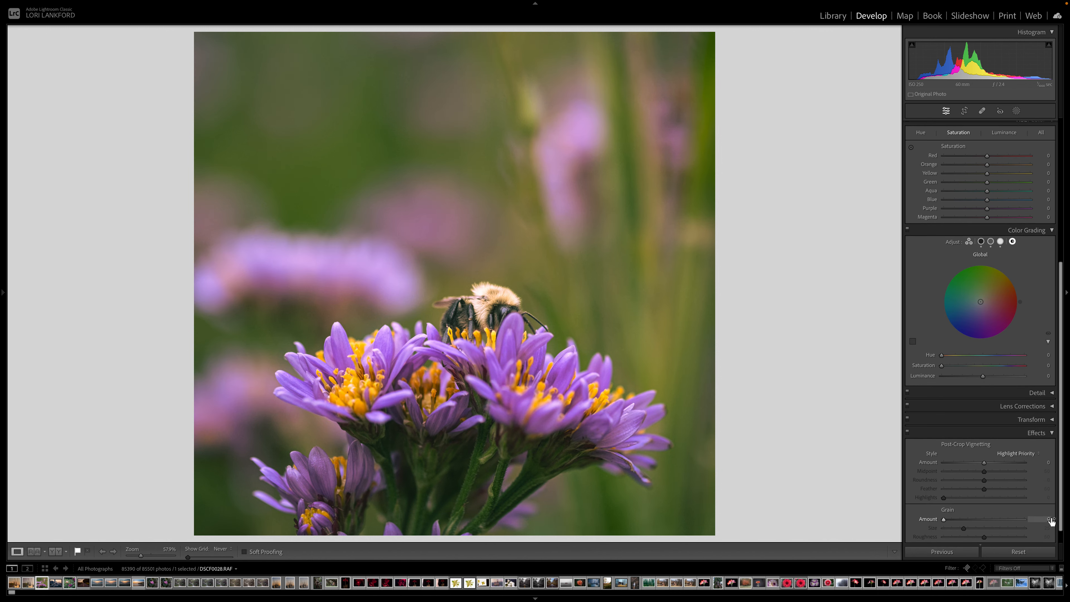
left_click(1052, 407)
left_click(1051, 393)
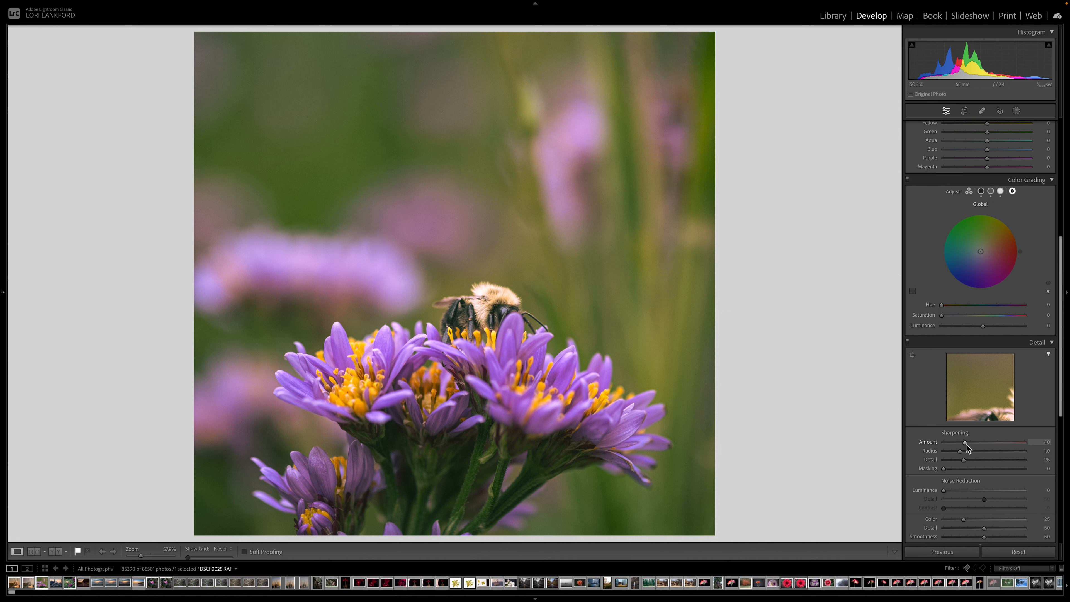
Try the bee photo's sharpening Amount at 0, and return it to 41.
left_click_drag(966, 443, 943, 446)
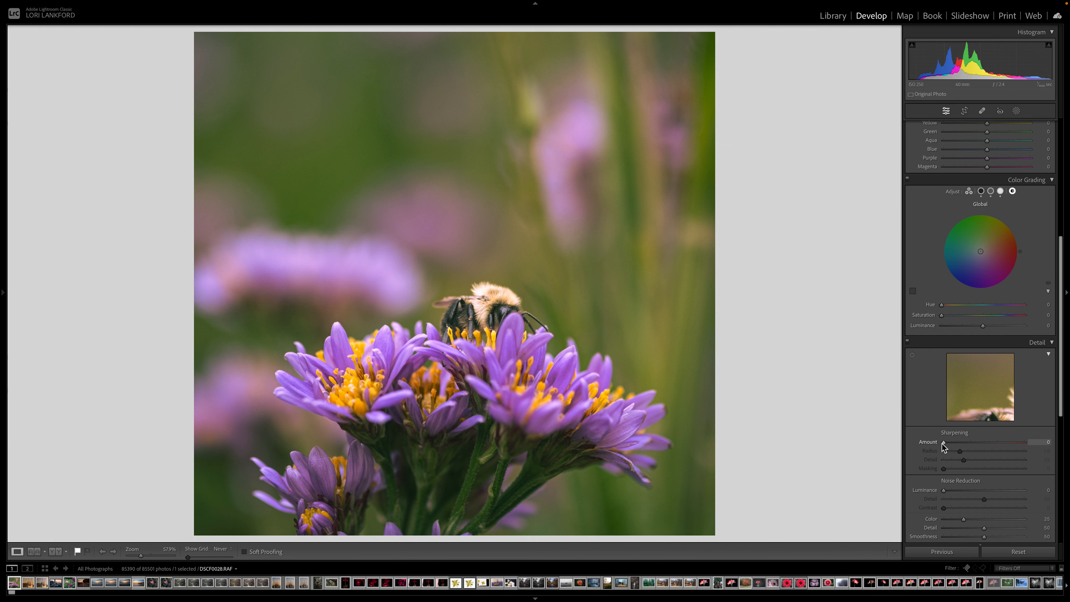
left_click_drag(942, 442, 966, 442)
Lower the bee photo's Highlights to -38 and raise its Shadows to +32.
scroll(980, 375, "up", 10)
scroll(980, 375, "down", 1)
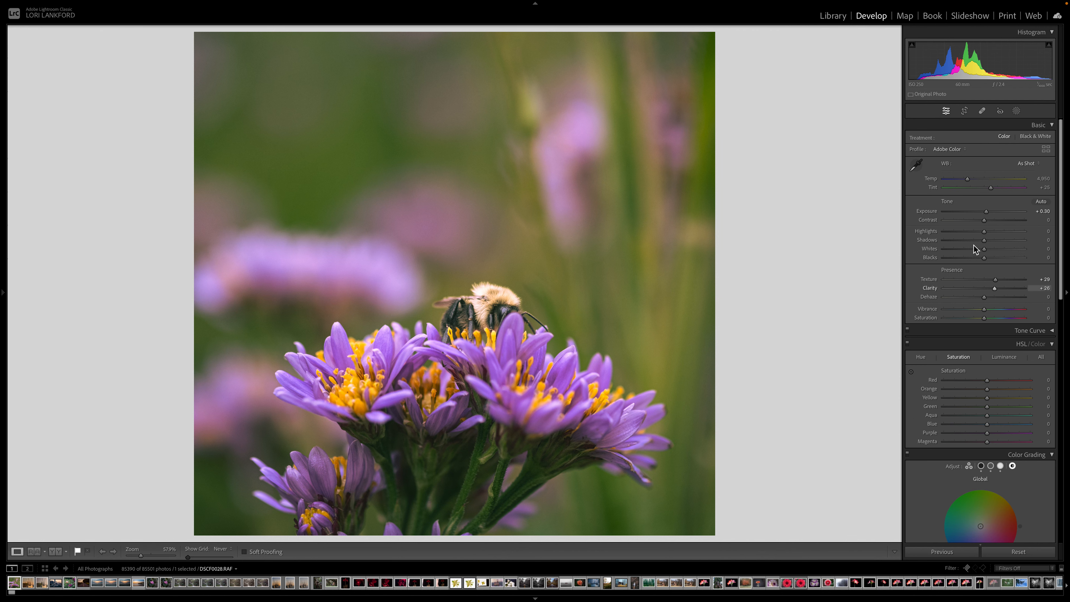
left_click(969, 231)
left_click(997, 240)
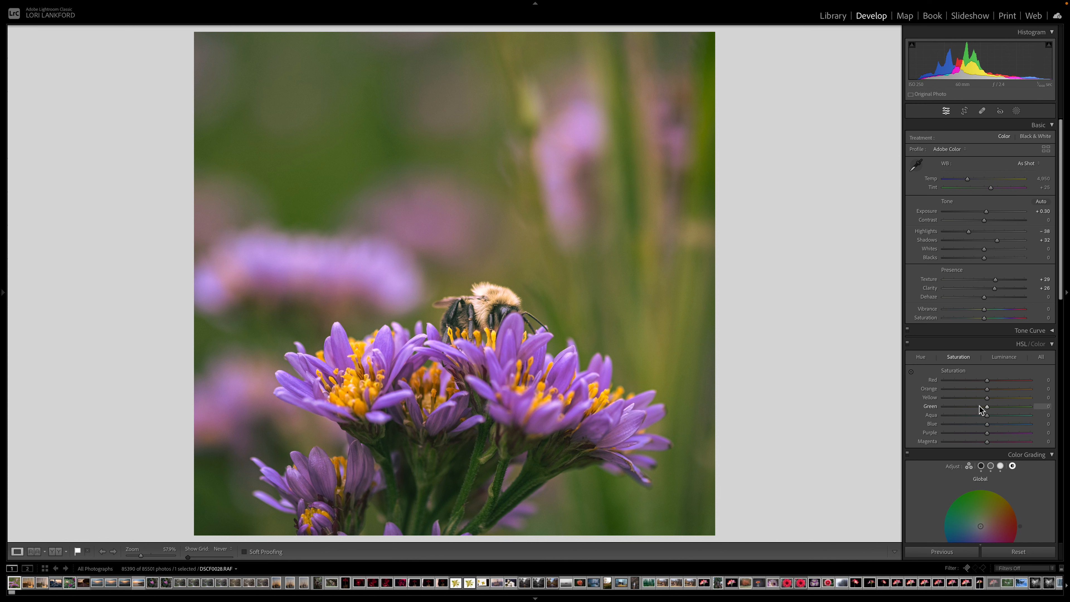
Reduce the sharpening Amount to 1 and set noise reduction to Luminance 24 and Color 26.
scroll(979, 405, "down", 10)
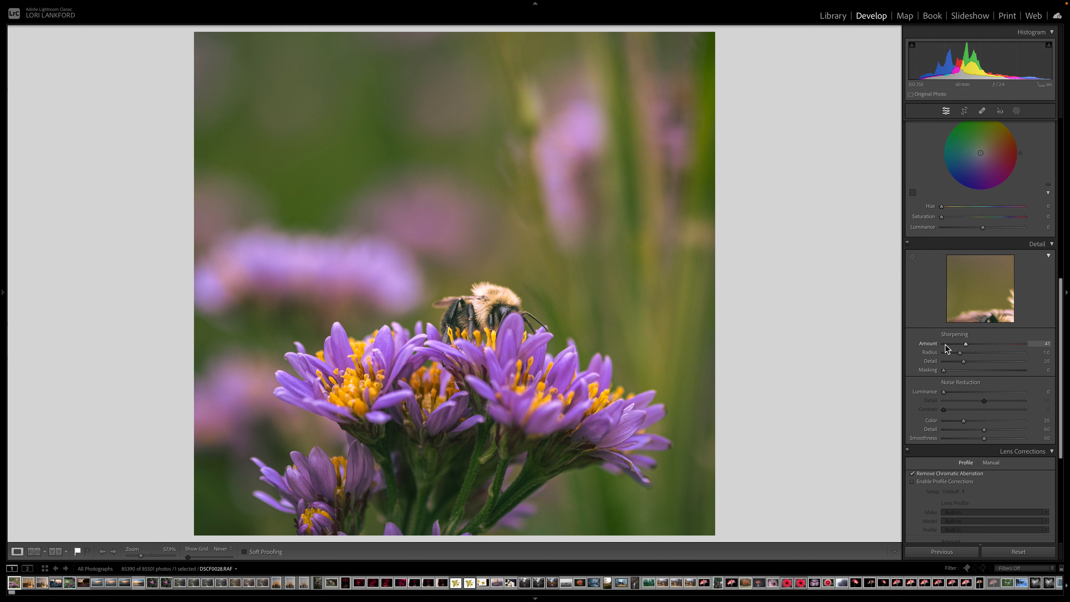
left_click(964, 391)
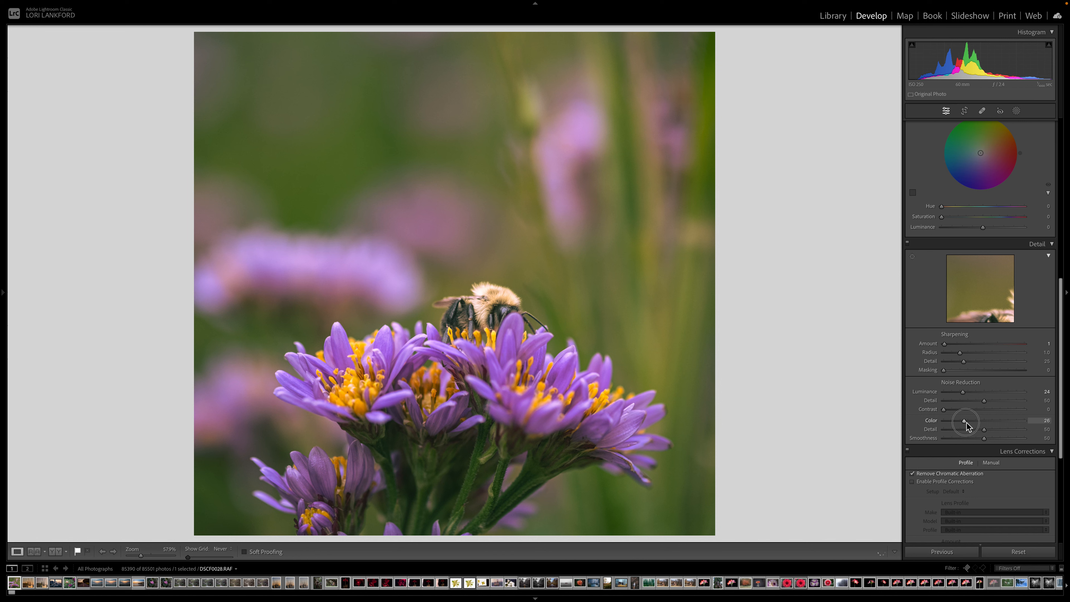
scroll(990, 324, "up", 5)
scroll(990, 323, "up", 6)
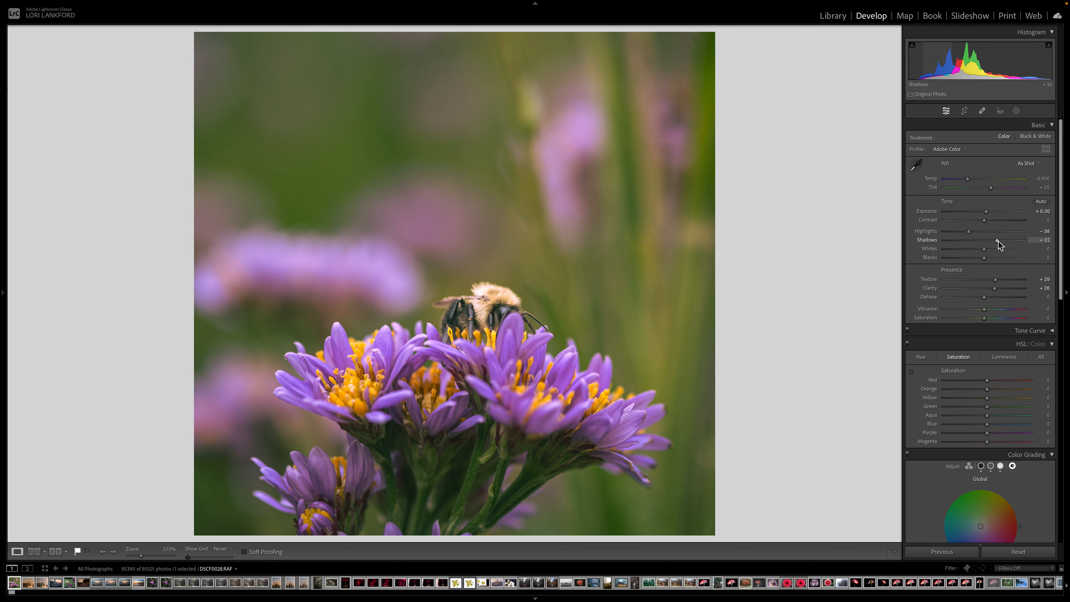
Create a develop preset named Import Preset 1 in the User Presets group with all settings checked, including Masking.
mouse_move(2, 293)
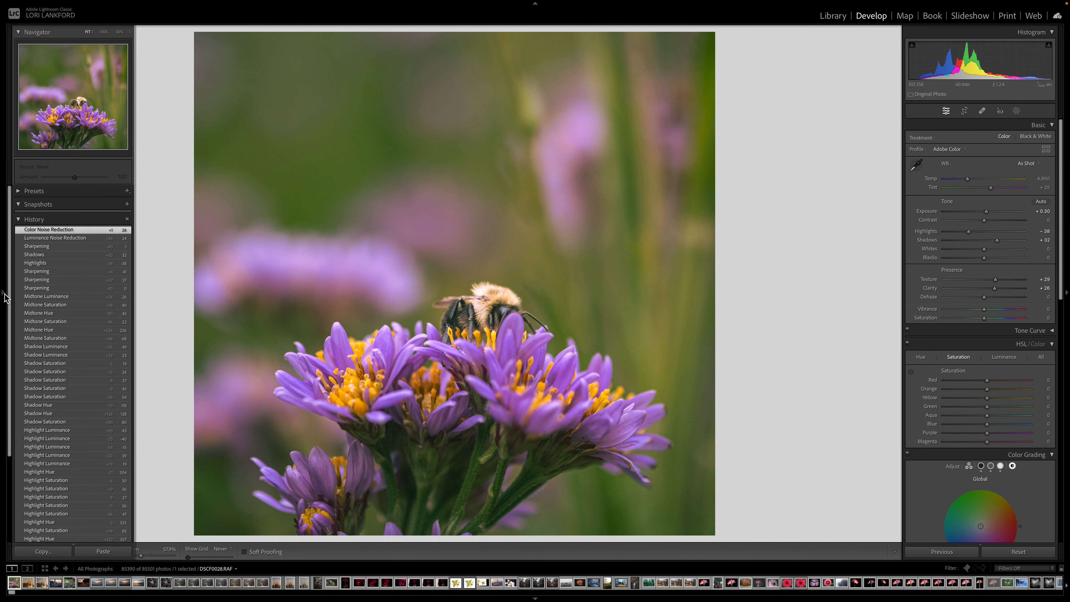
left_click(128, 192)
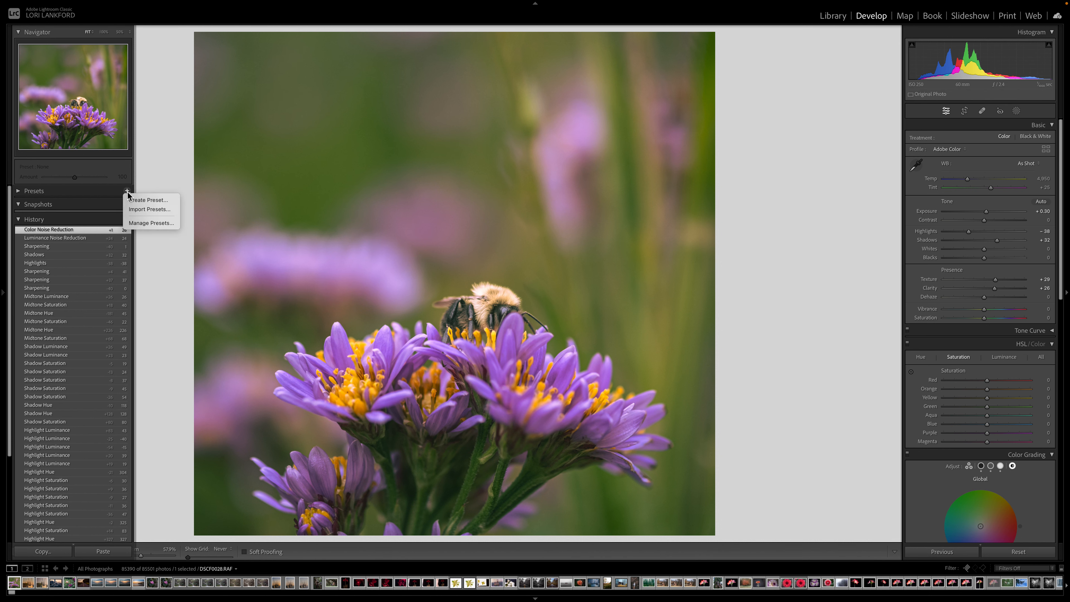
left_click(152, 201)
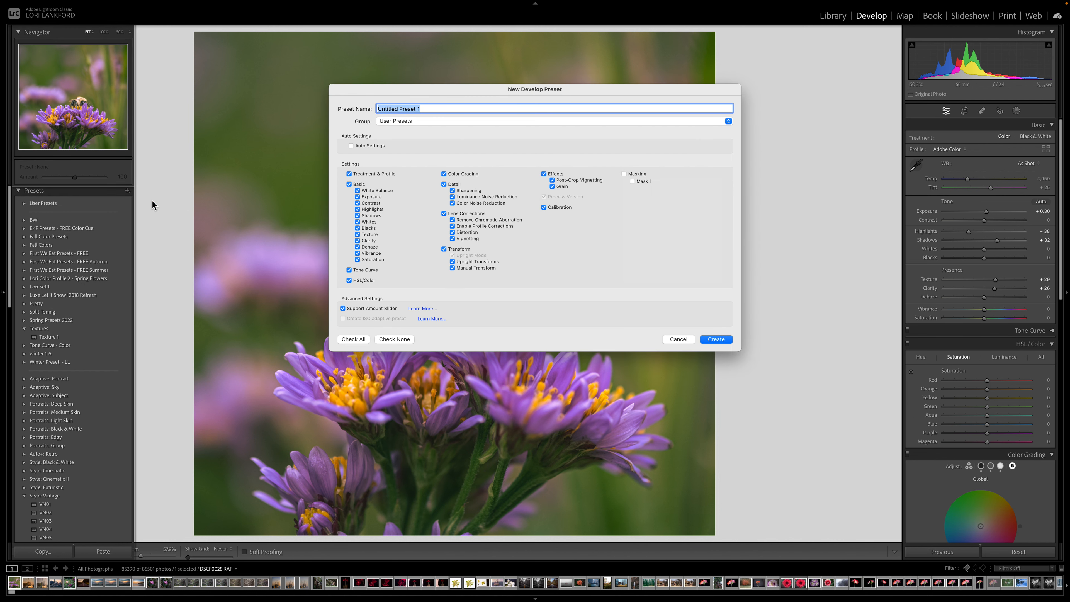
type("Impr")
type("ort Preset")
left_click(353, 339)
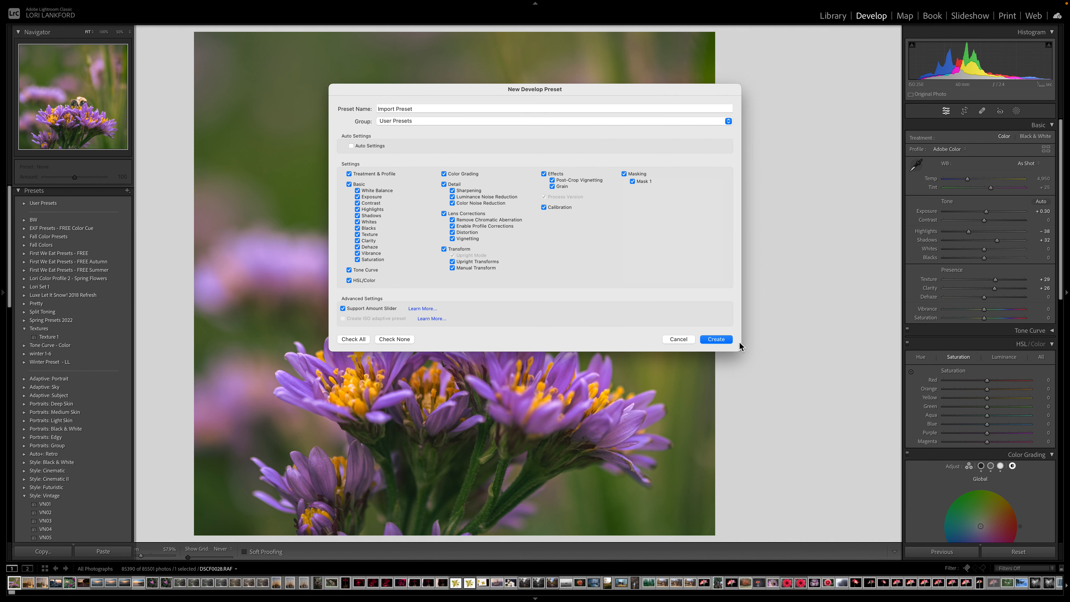
left_click(449, 108)
key("Right")
type("12")
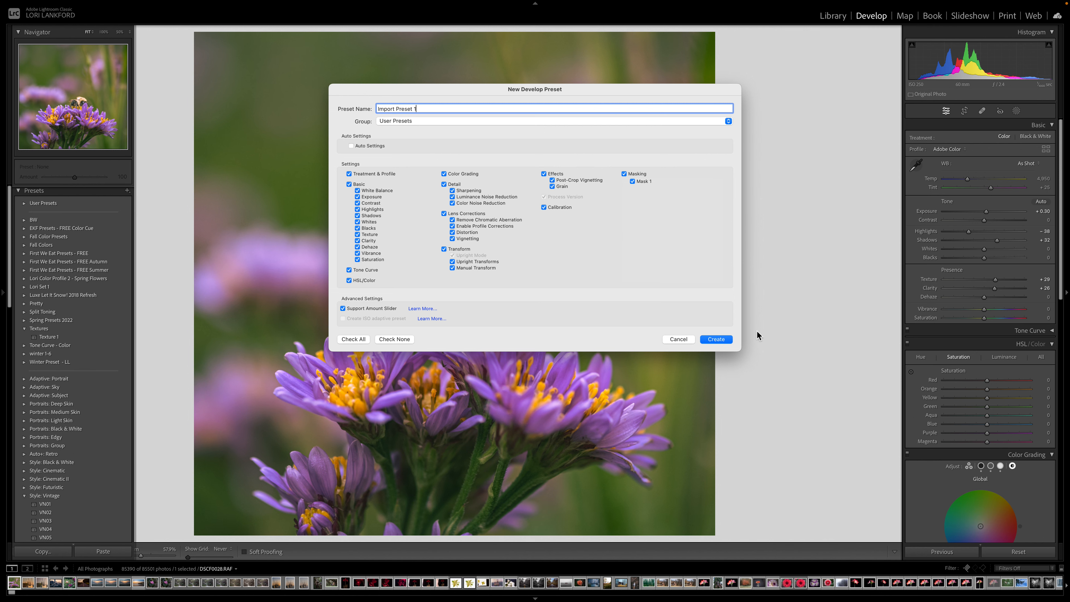
left_click(721, 340)
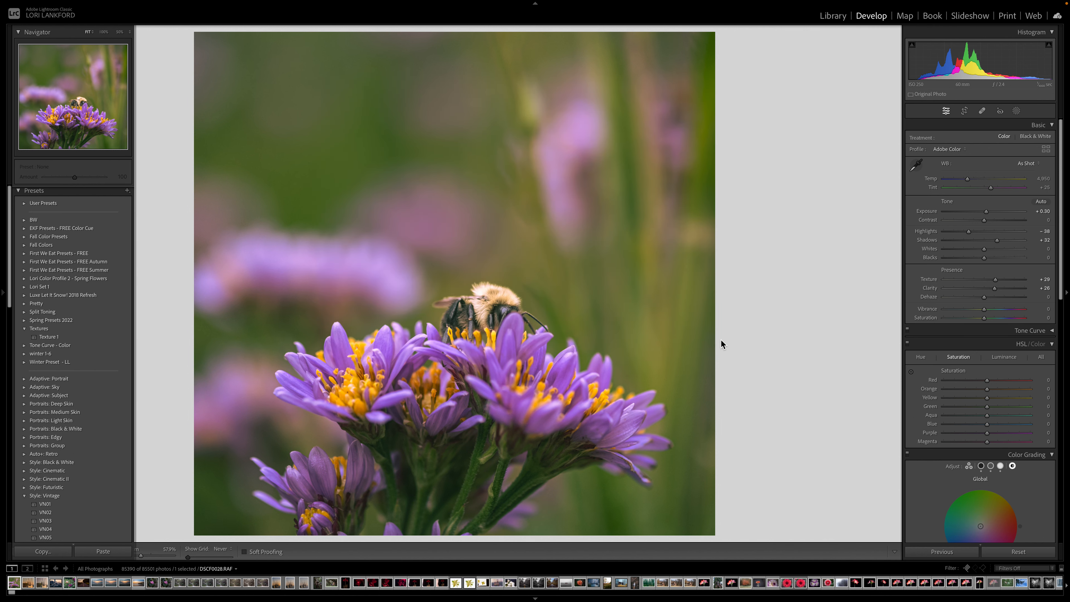
Hide the presets and history side panel and set the bee photo's sharpening Amount to 0.
key("F7")
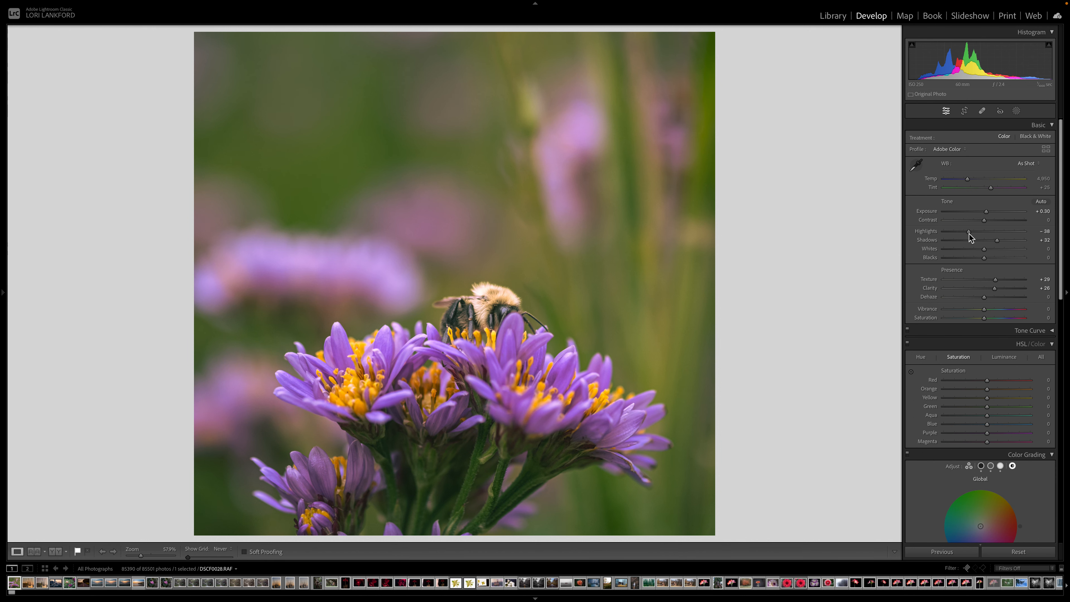
scroll(984, 472, "down", 10)
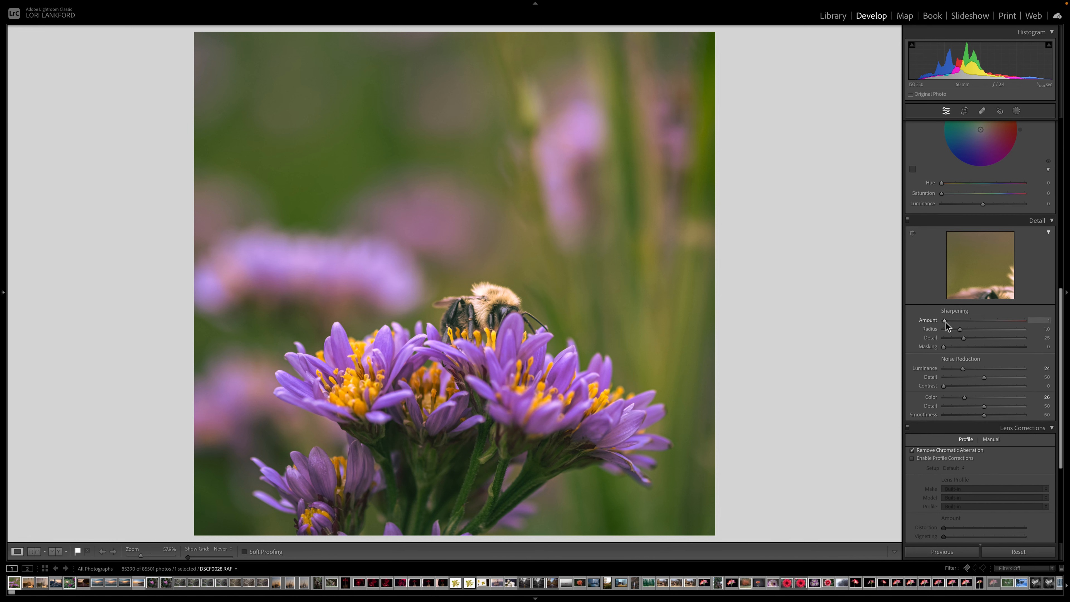
left_click_drag(955, 319, 942, 327)
Review the photo's Basic, color and Detail adjustments and inspect the flowers and bee at 100% zoom.
scroll(961, 296, "up", 10)
scroll(961, 296, "down", 1)
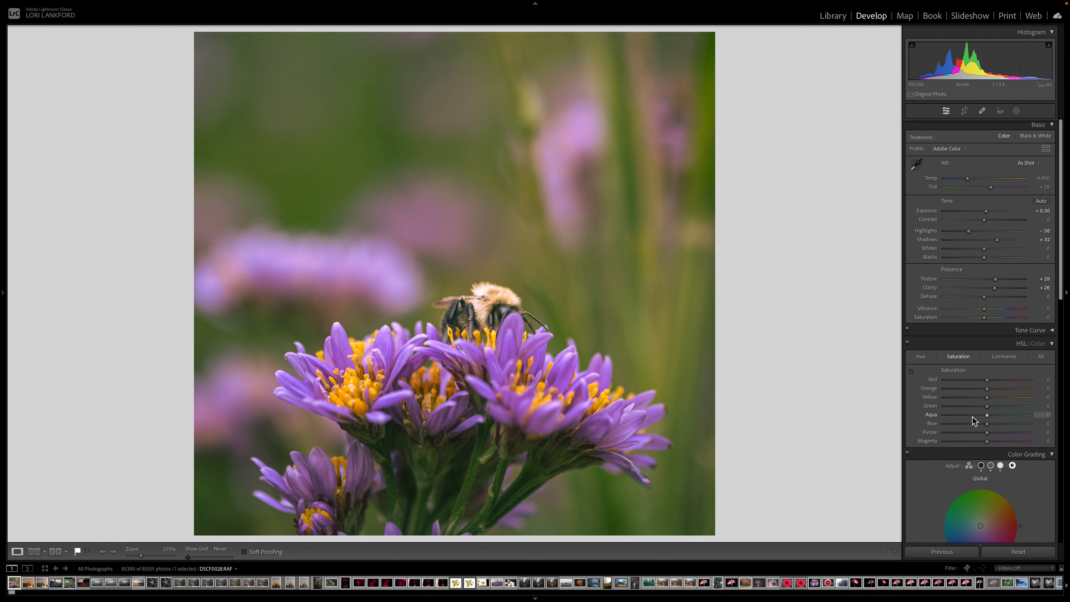
scroll(973, 417, "down", 10)
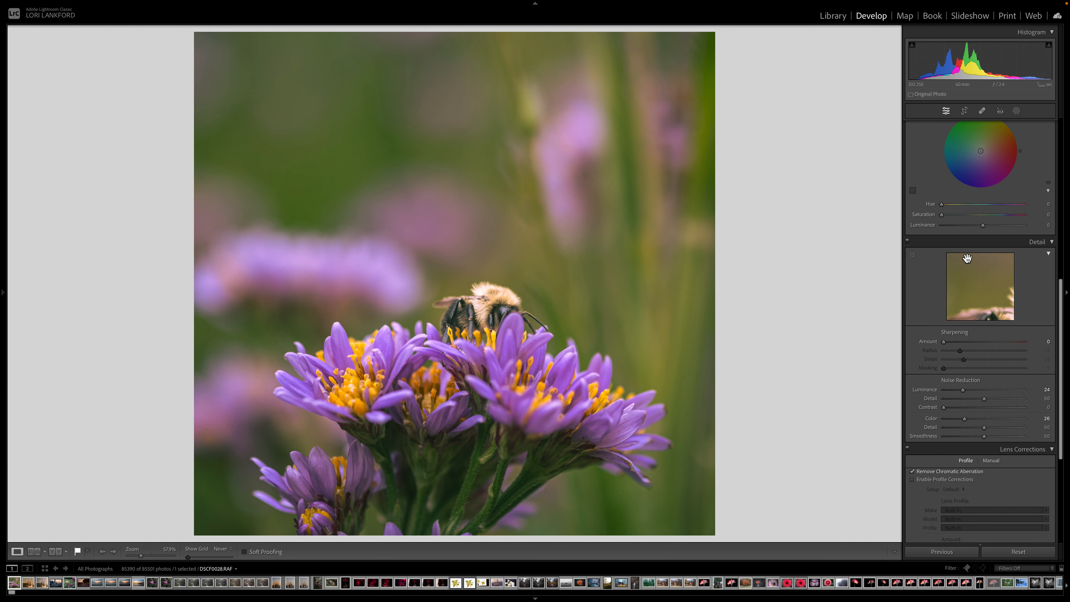
scroll(965, 228, "up", 10)
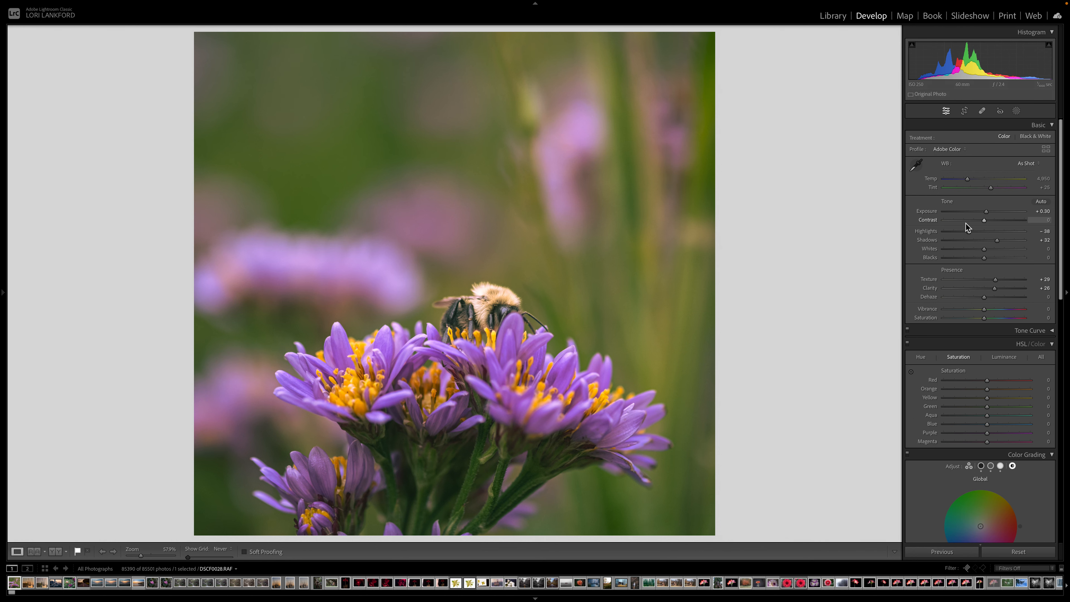
scroll(998, 456, "down", 10)
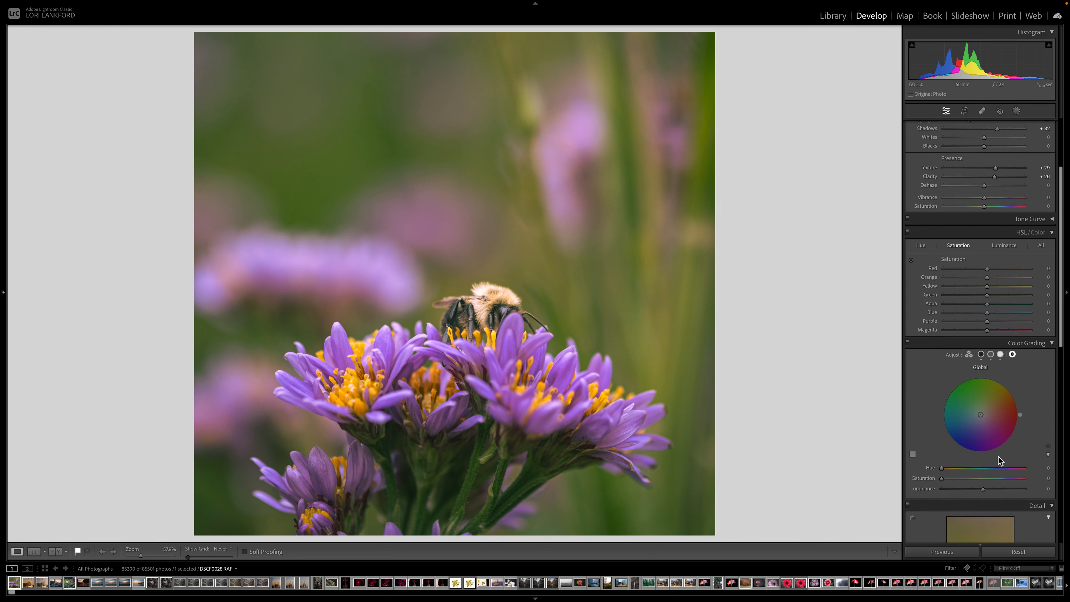
scroll(998, 456, "down", 1)
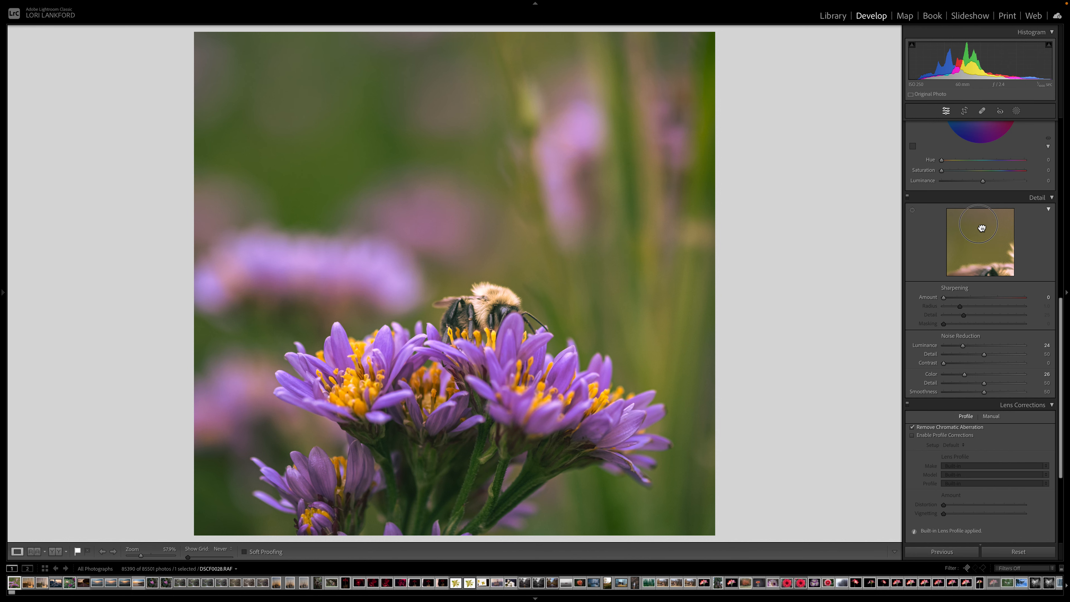
left_click(409, 394)
key("super+equal")
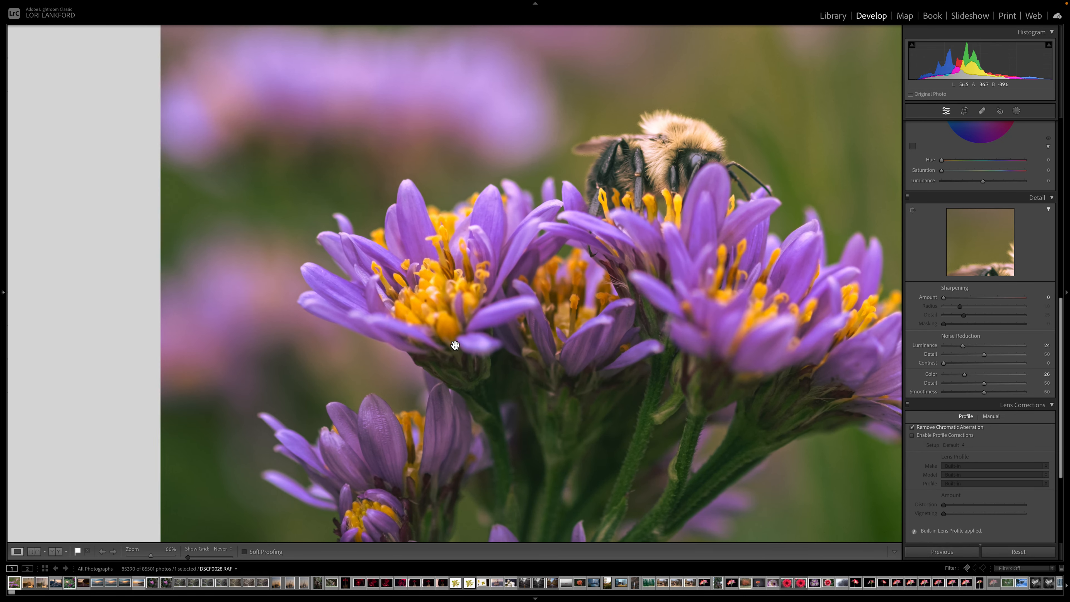
scroll(455, 346, "right", 3)
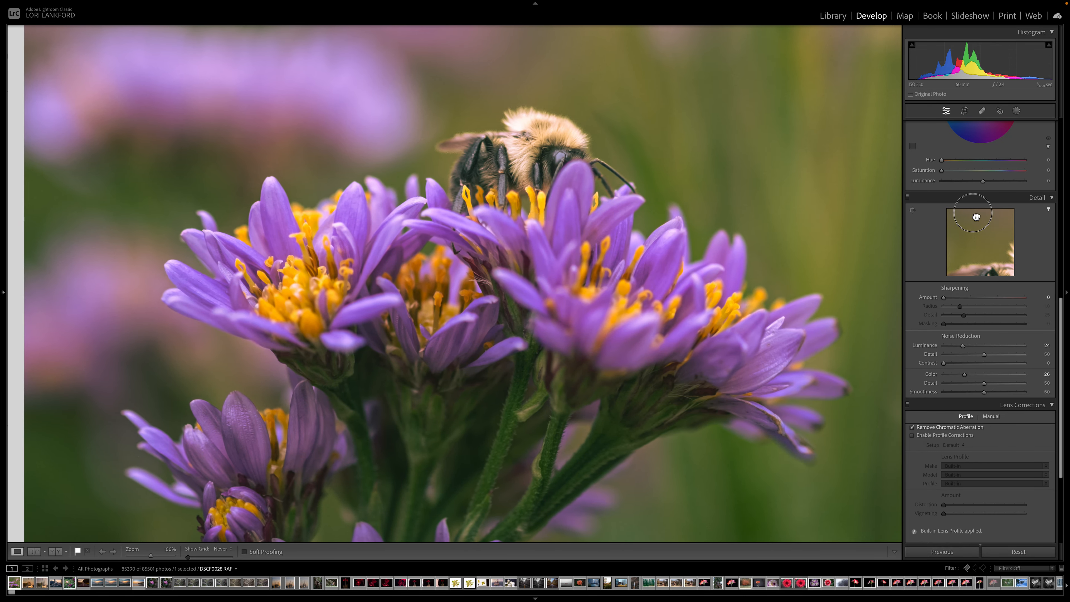
Increase the bee photo's sharpening Amount to 83.
left_click(993, 266)
mouse_move(992, 267)
left_mouse_down()
mouse_move(973, 224)
mouse_move(977, 272)
left_mouse_up()
left_click_drag(943, 297, 1013, 304)
left_click_drag(991, 301, 990, 301)
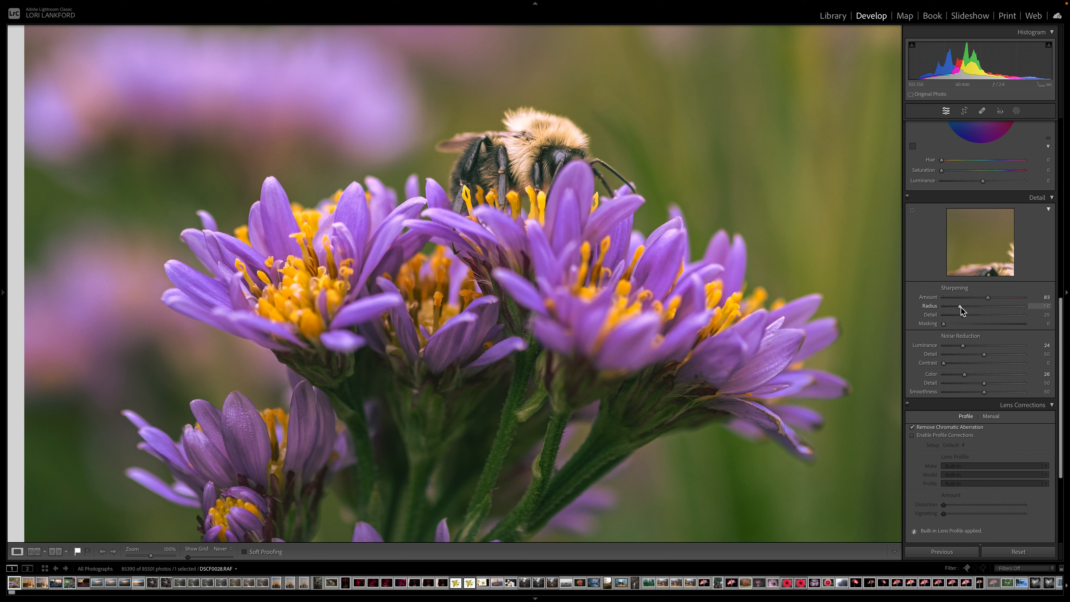
Set the sharpening Detail to 51 and limit sharpening to the edges with Masking at 61, using the mask preview.
left_click(979, 315)
left_click_drag(943, 325, 1002, 333)
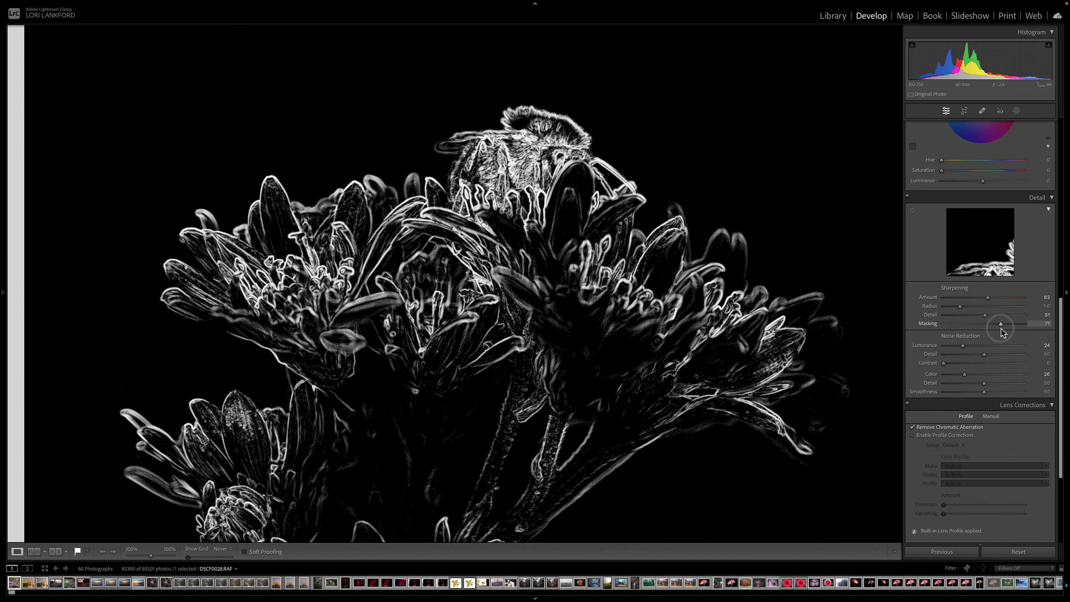
mouse_move(1000, 329)
left_mouse_down()
mouse_move(950, 330)
mouse_move(993, 328)
left_mouse_up()
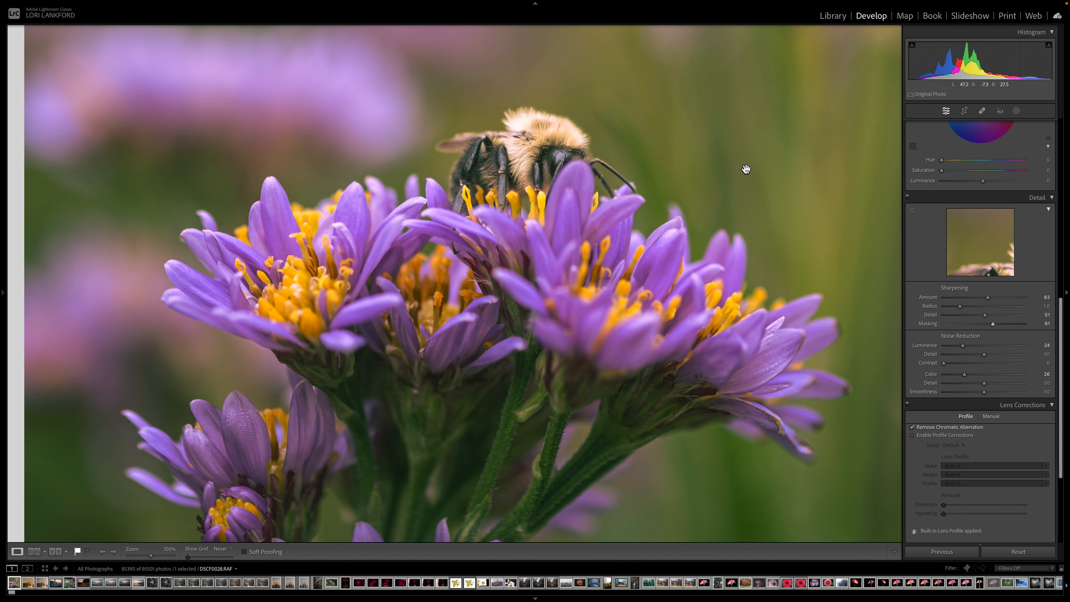
Set noise reduction to Luminance 53 and Color 42, and reduce the sharpening Amount to 71 while viewing the photo at 50%.
left_click(972, 346)
left_click_drag(970, 346, 975, 375, "alt")
key("ctrl+minus")
key("ctrl+minus")
key("ctrl+minus")
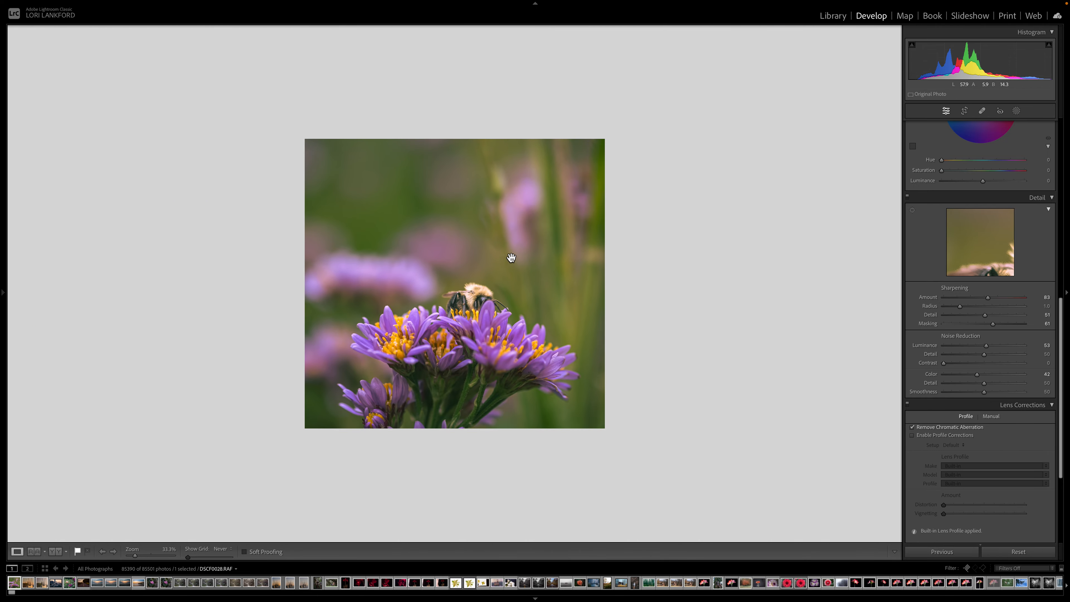
key("ctrl+equal")
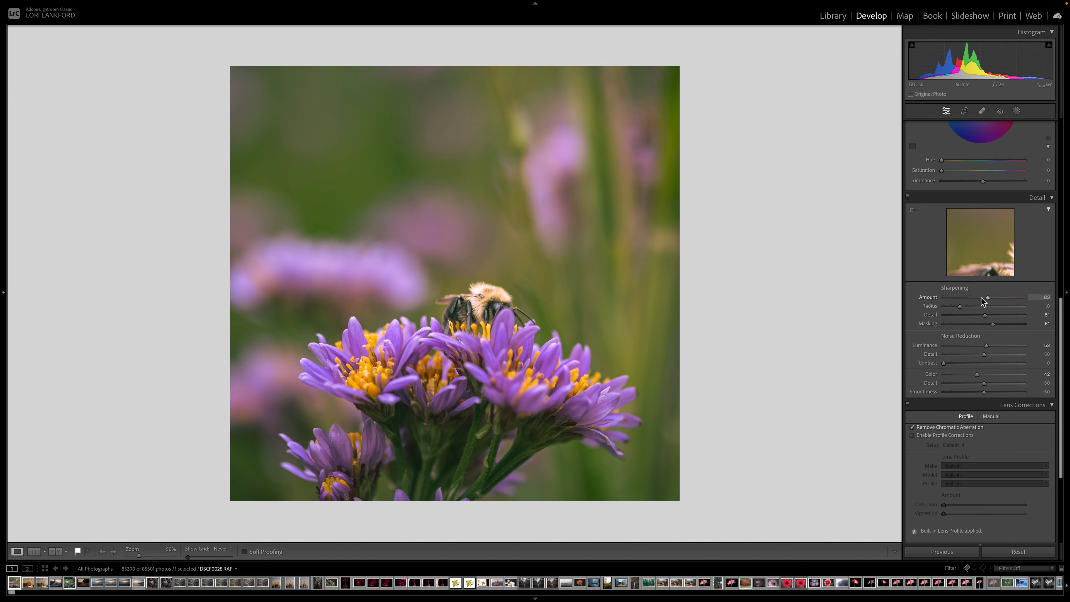
left_click_drag(982, 300, 984, 300)
Try output sharpening for Matte Paper at the Standard amount in the photo's export settings, and close them without exporting.
right_click(485, 259)
mouse_move(536, 483)
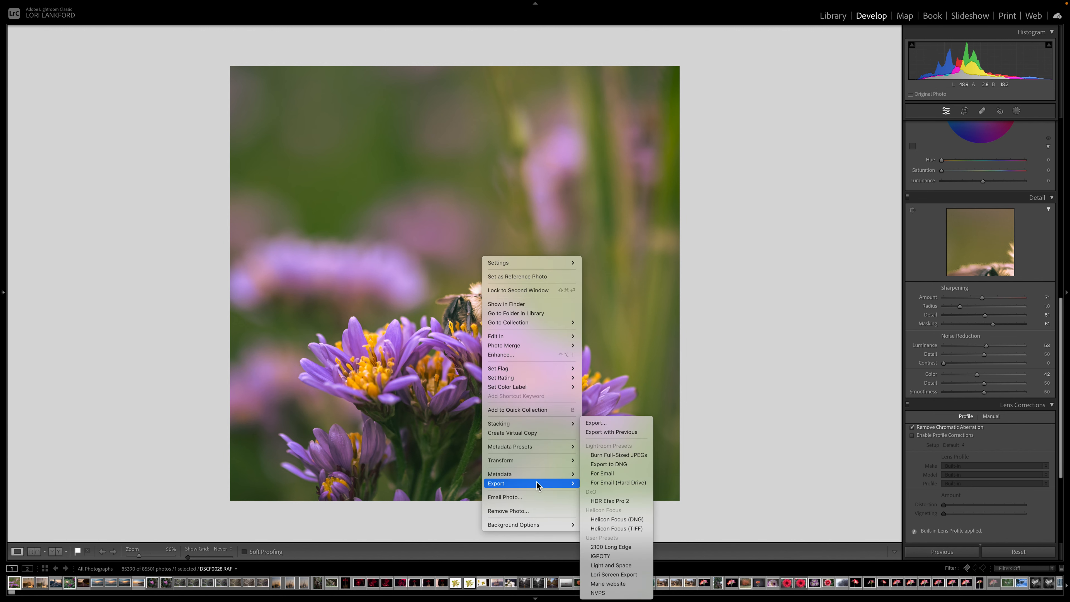
left_click(618, 423)
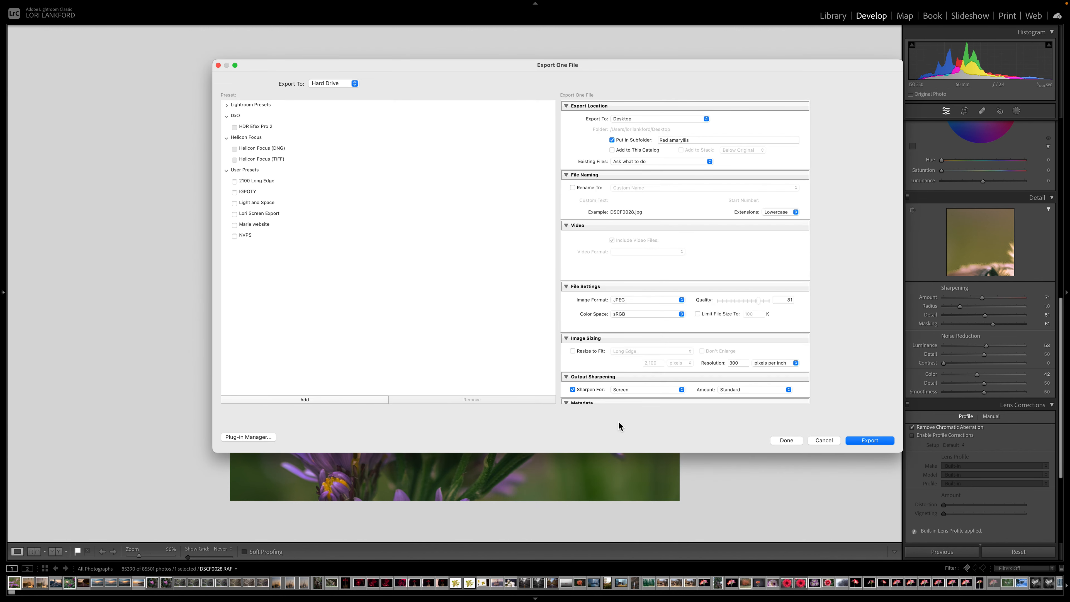
scroll(622, 376, "down", 3)
left_click(573, 319)
left_click(572, 320)
left_click(631, 320)
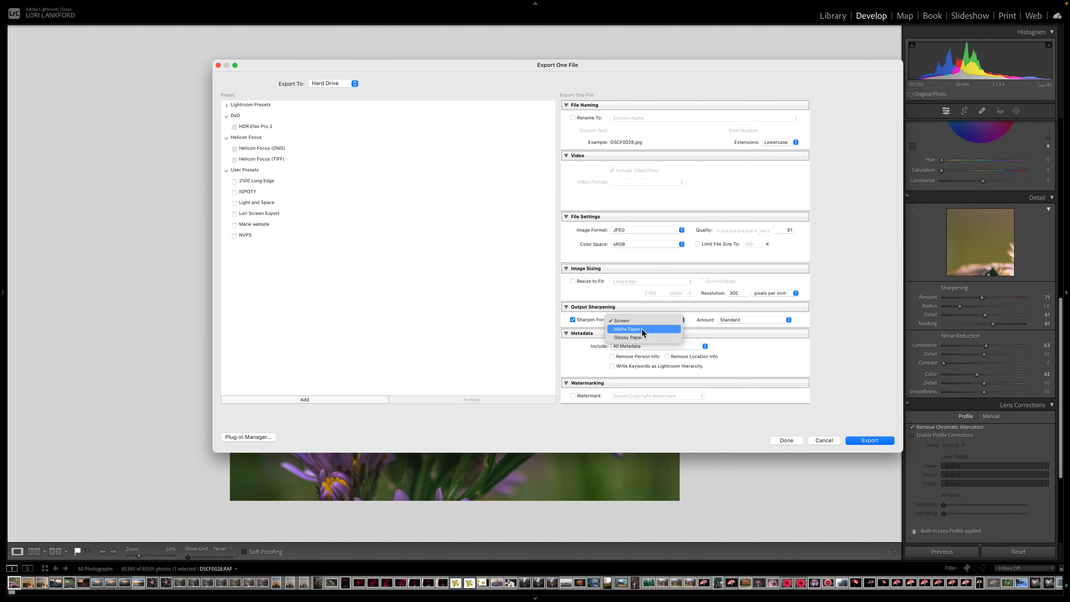
left_click(620, 331)
left_click(733, 320)
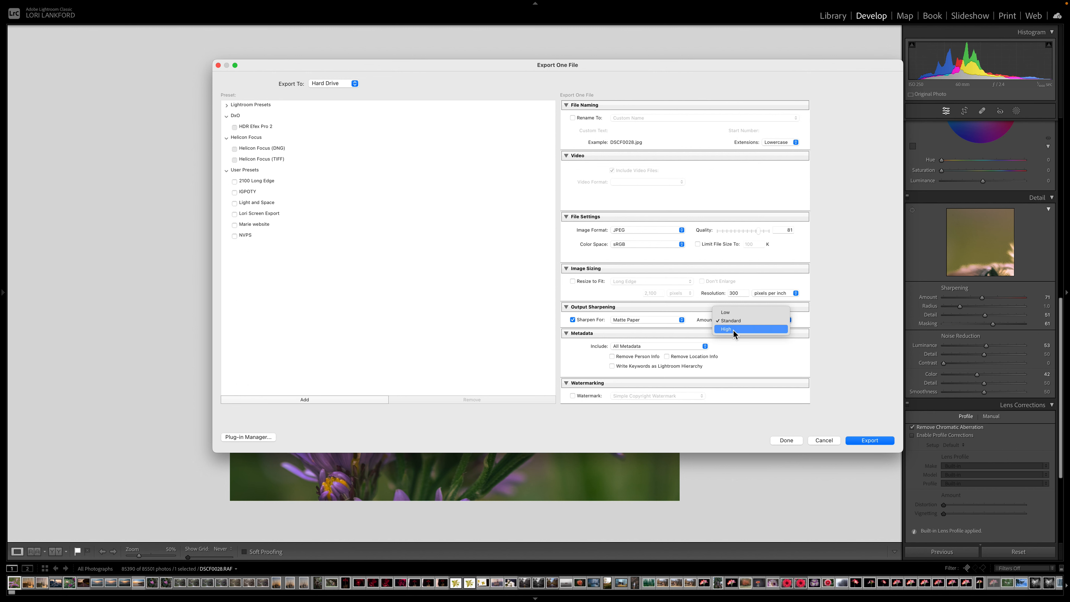
left_click(733, 322)
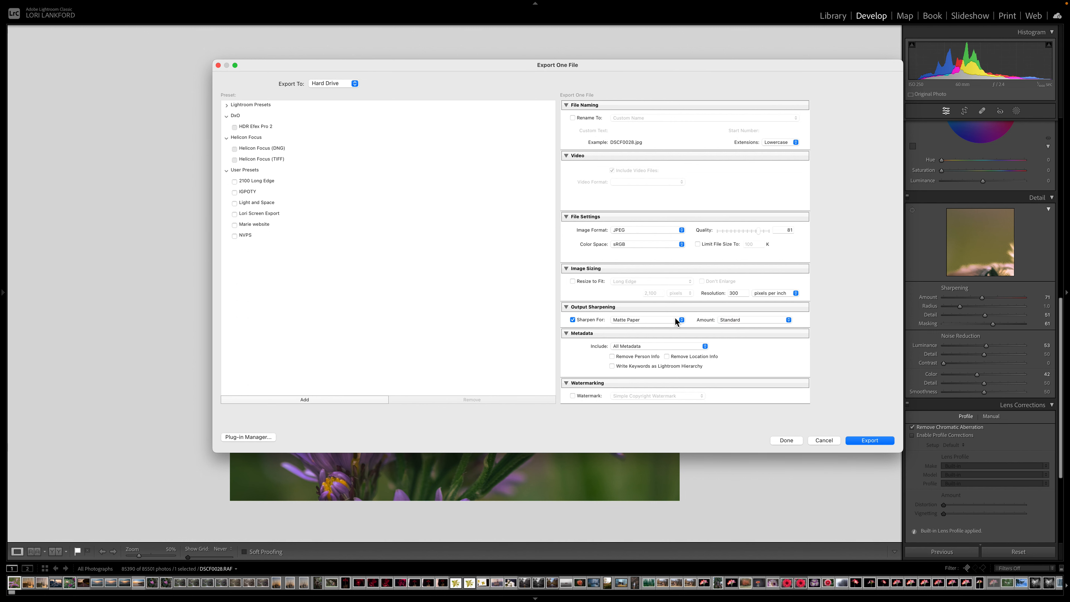
left_click(827, 441)
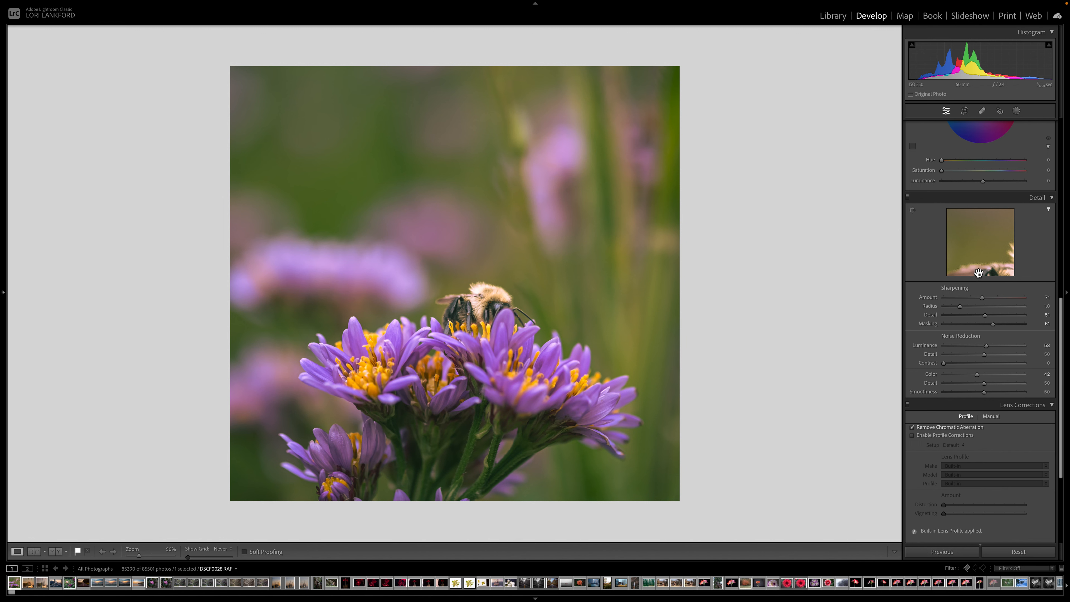
Inspect the flower petals, stamens and bee in the Detail preview and check the sharpening Masking on the bee.
left_click(974, 230)
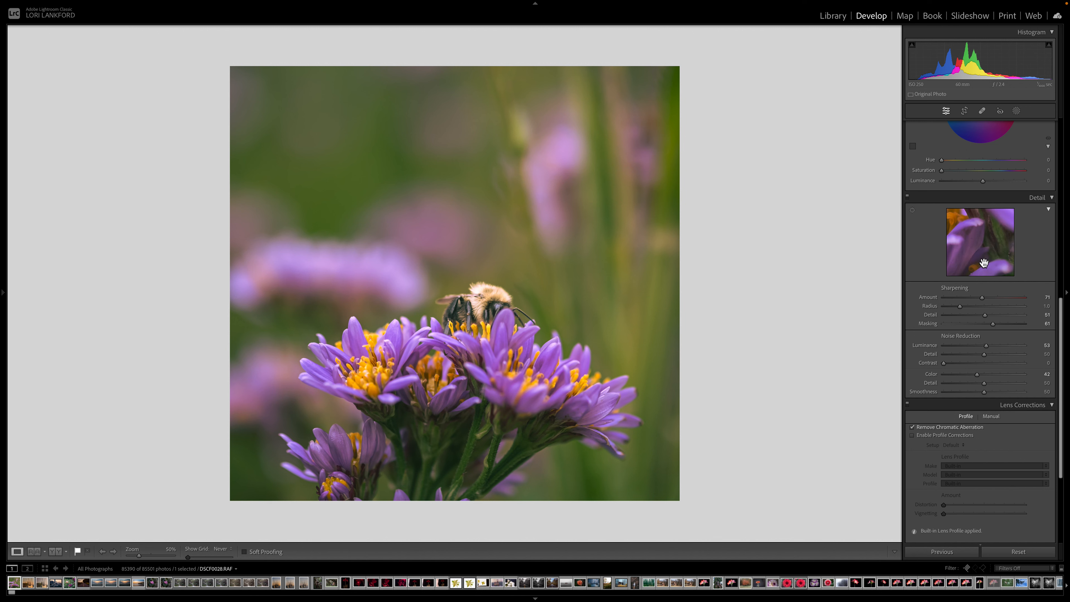
left_click_drag(972, 235, 1020, 289)
left_click_drag(989, 221, 973, 287)
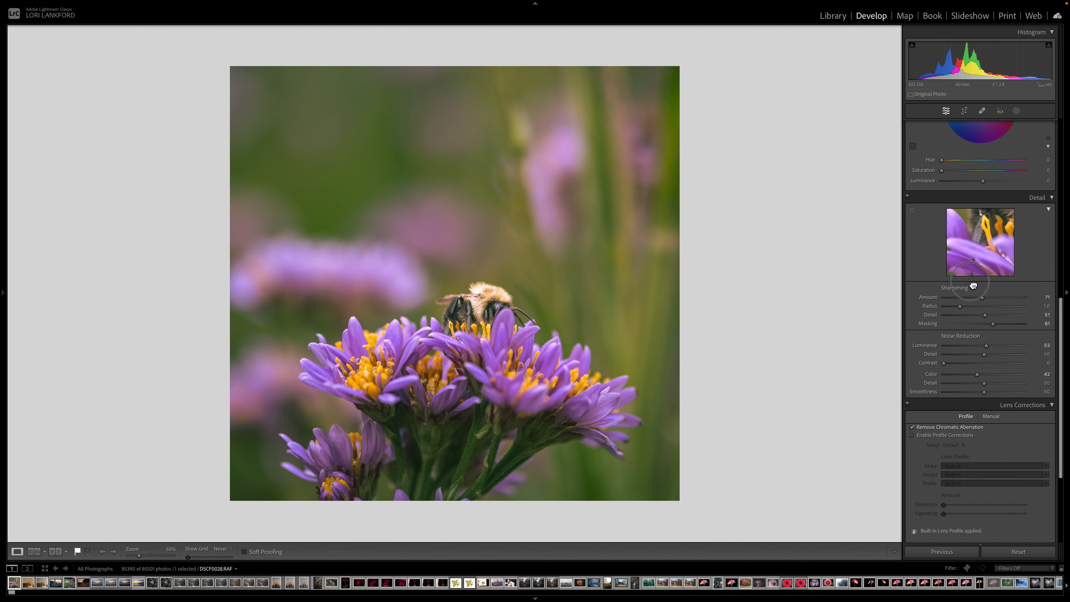
left_click_drag(971, 249, 944, 275)
left_click_drag(1003, 231, 990, 254)
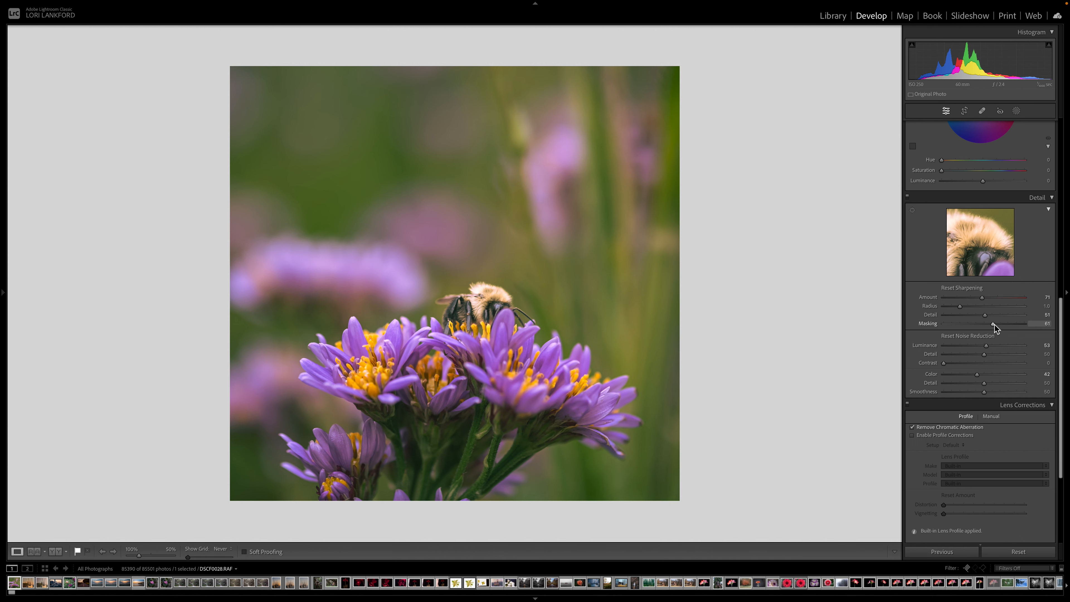
mouse_move(994, 324)
left_mouse_down()
mouse_move(944, 323)
mouse_move(993, 325)
left_mouse_up()
scroll(993, 321, "up", 10)
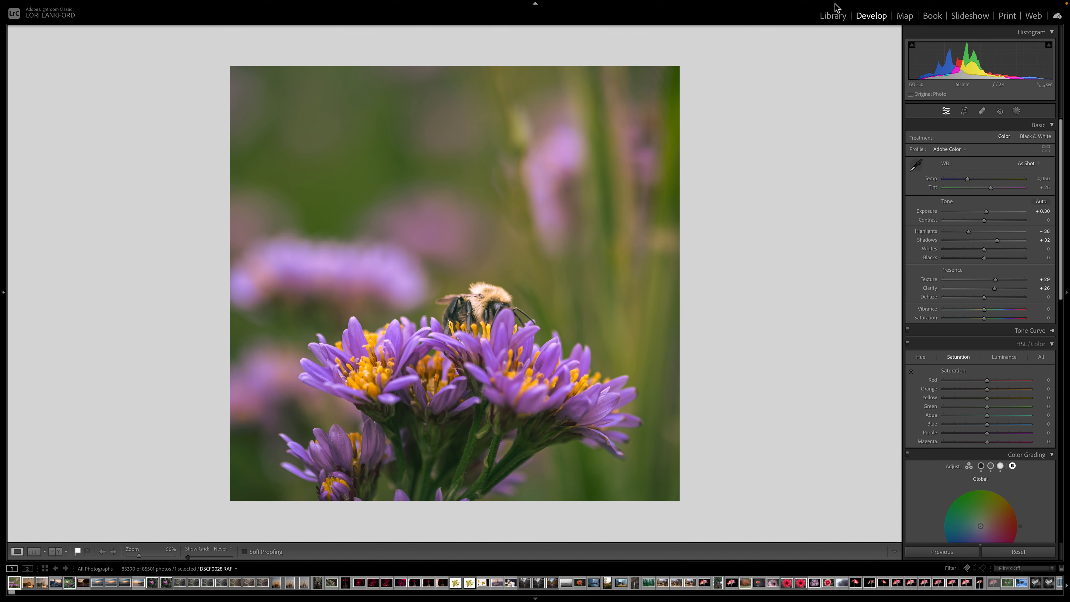
mouse_move(819, 1)
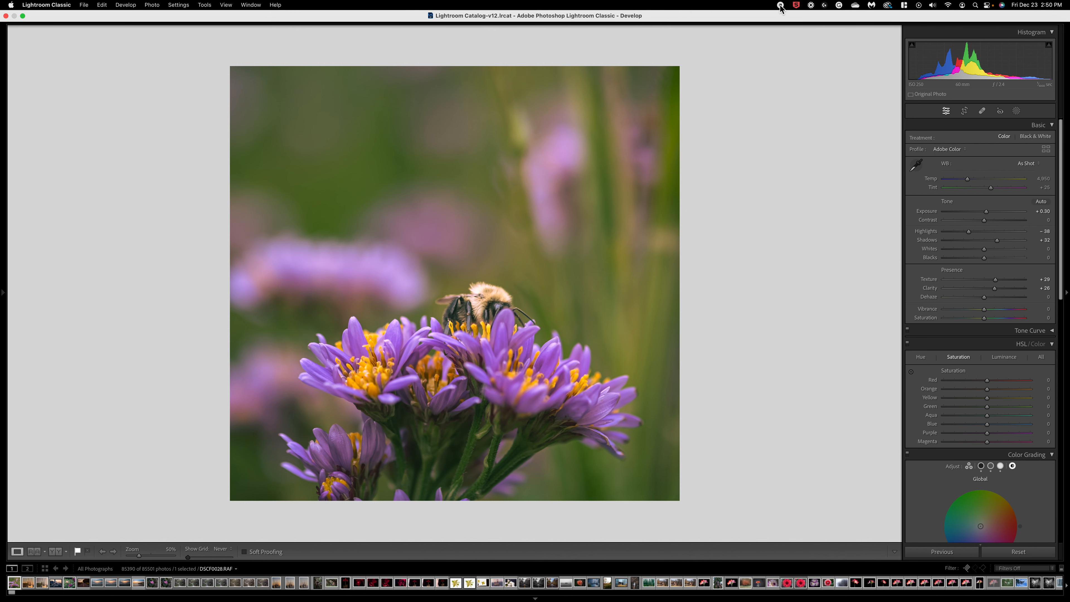